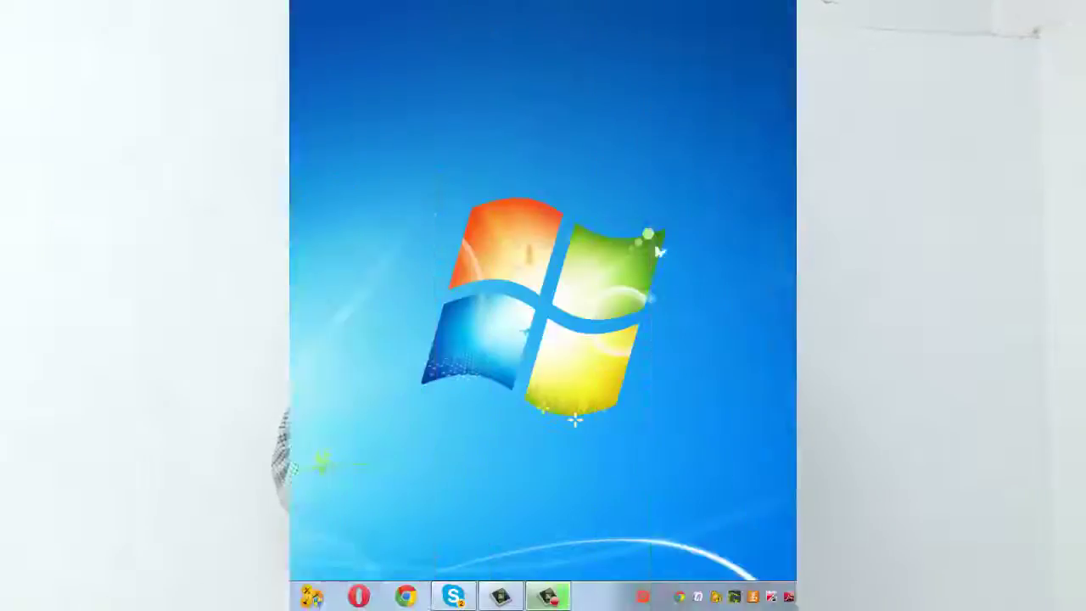
# Step: Open the Computer window from the desktop to see drives C: and D:
pyautogui.doubleClick(81, 29)
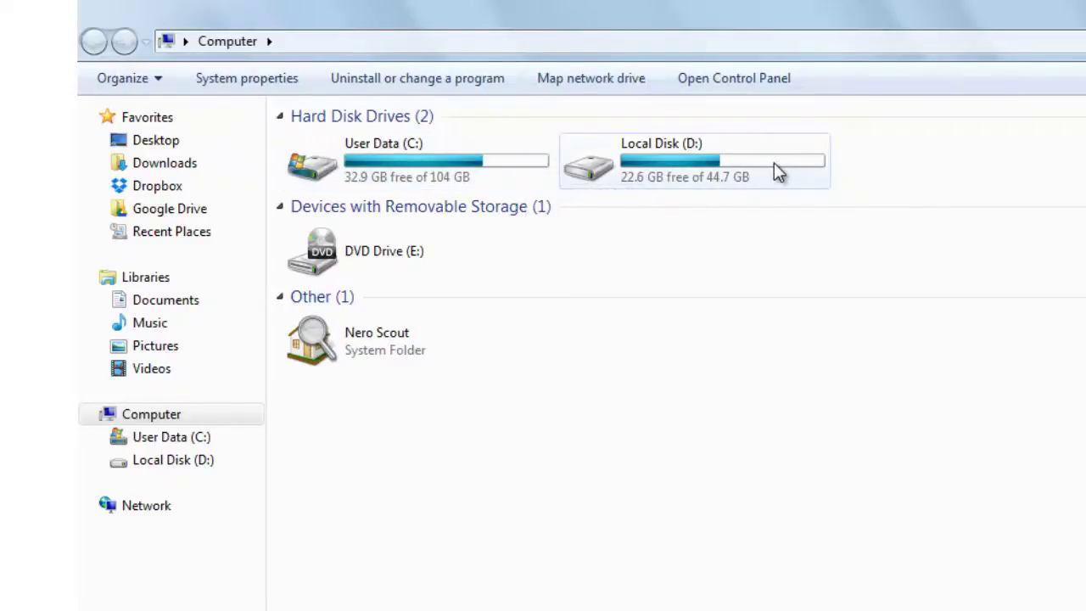
pyautogui.moveTo(500, 100)
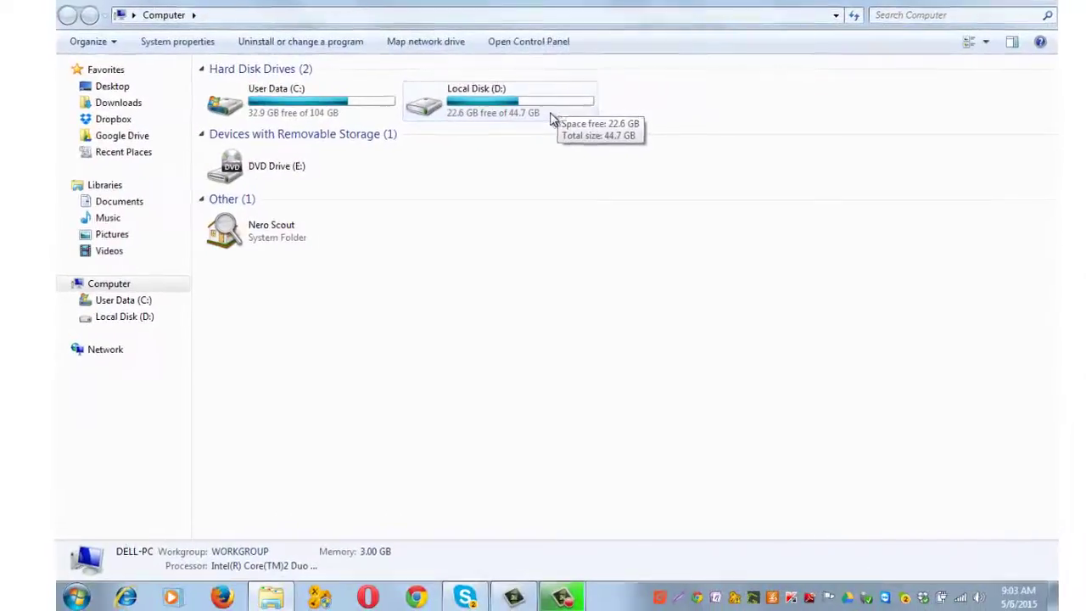
# Step: View the disk layout in Computer Management's Disk Management, then close the console
pyautogui.click(72, 599)
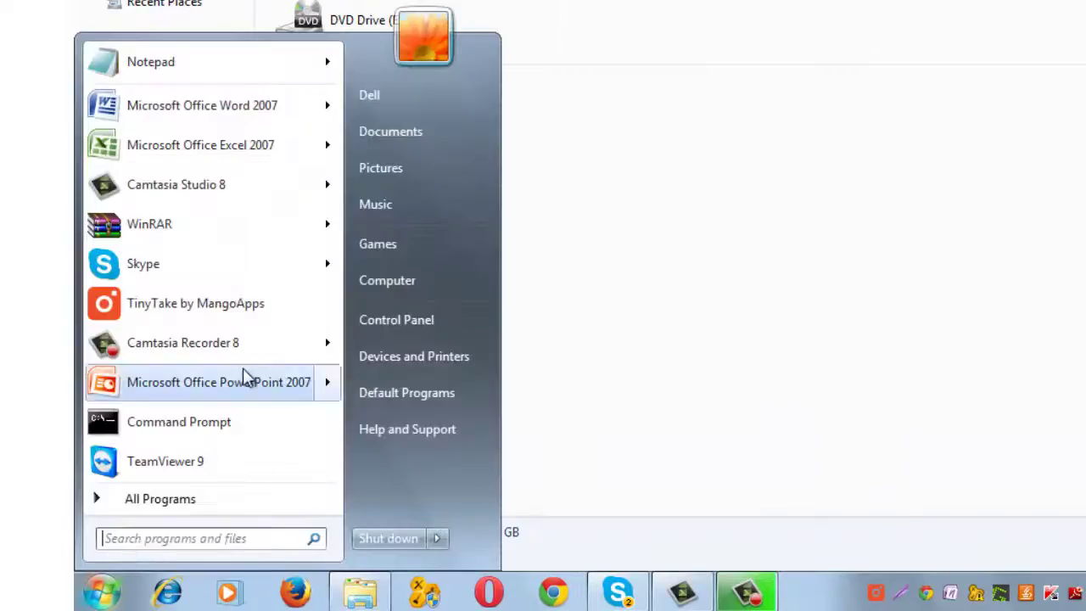
pyautogui.rightClick(457, 286)
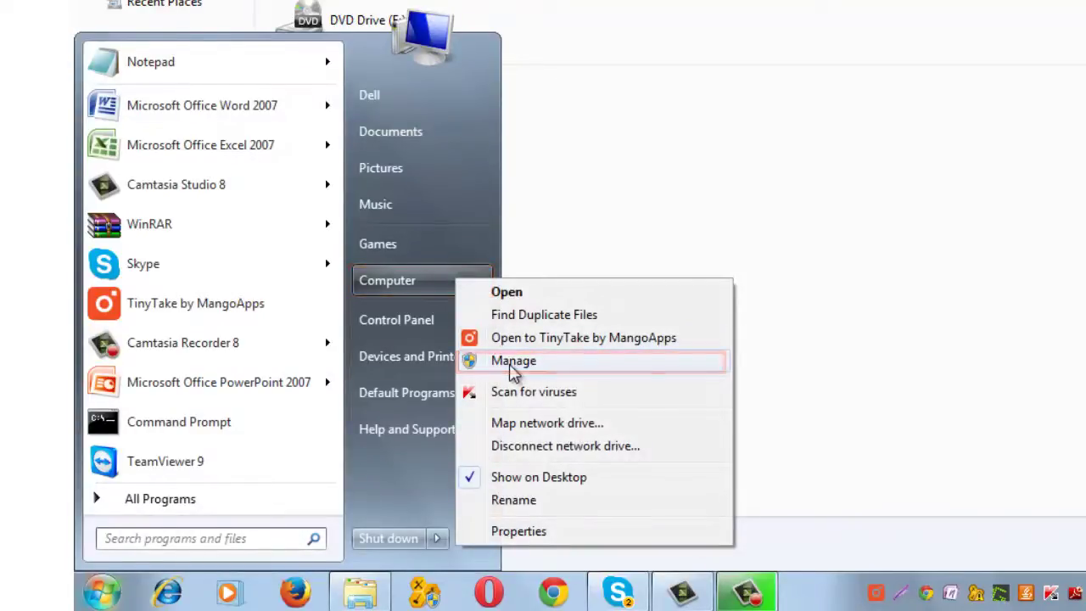
pyautogui.press('Escape')
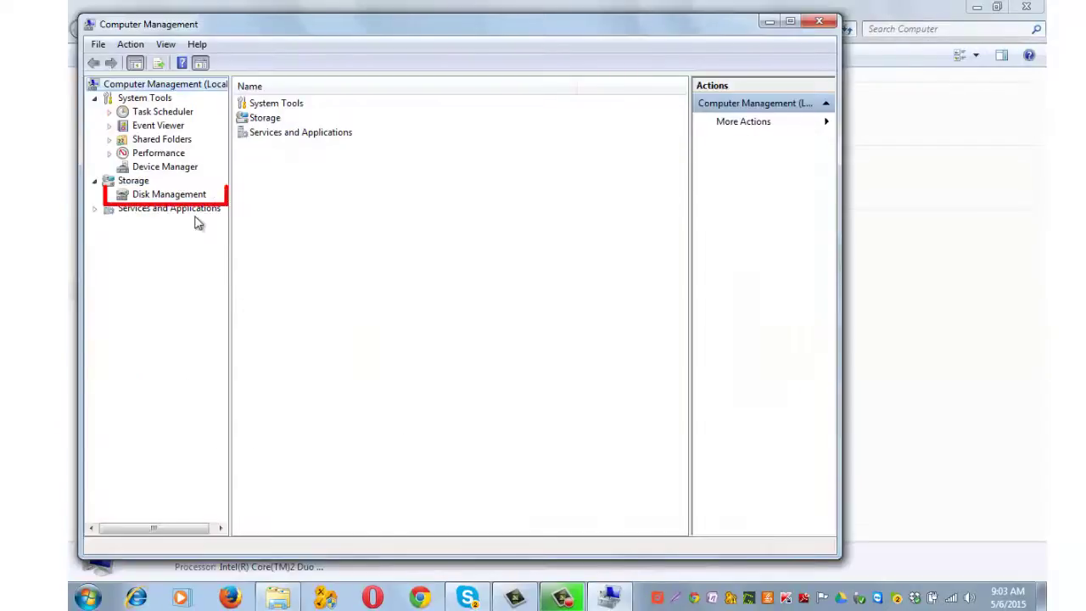
pyautogui.click(180, 198)
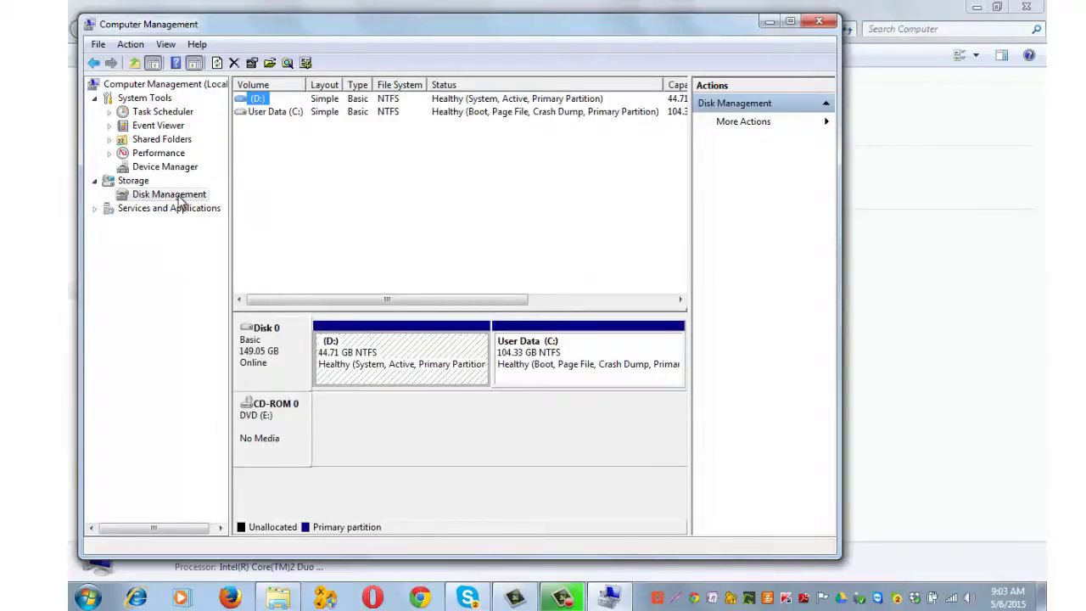
pyautogui.click(819, 21)
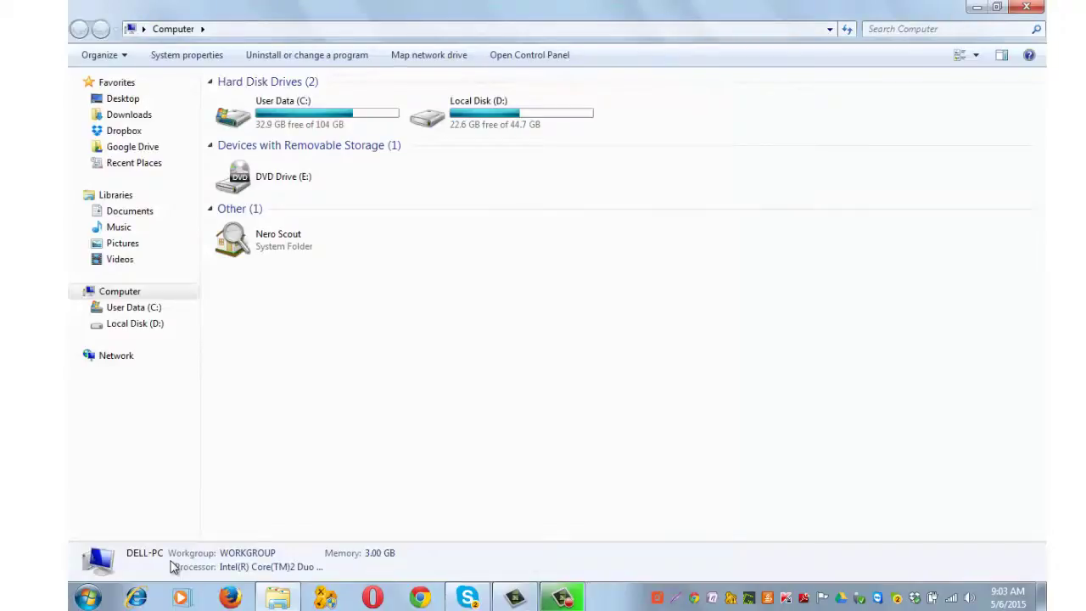
# Step: Launch standalone Disk Management with diskmgmt.msc from the Run prompt
pyautogui.press('super+r')
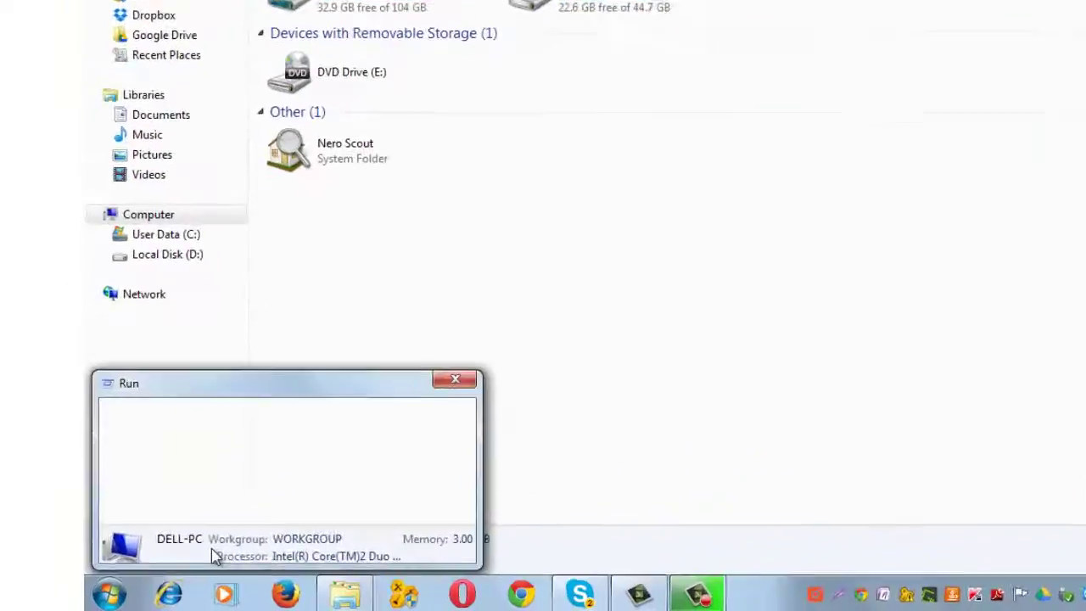
pyautogui.press('BackSpace')
pyautogui.write('diskmgmt.msc')
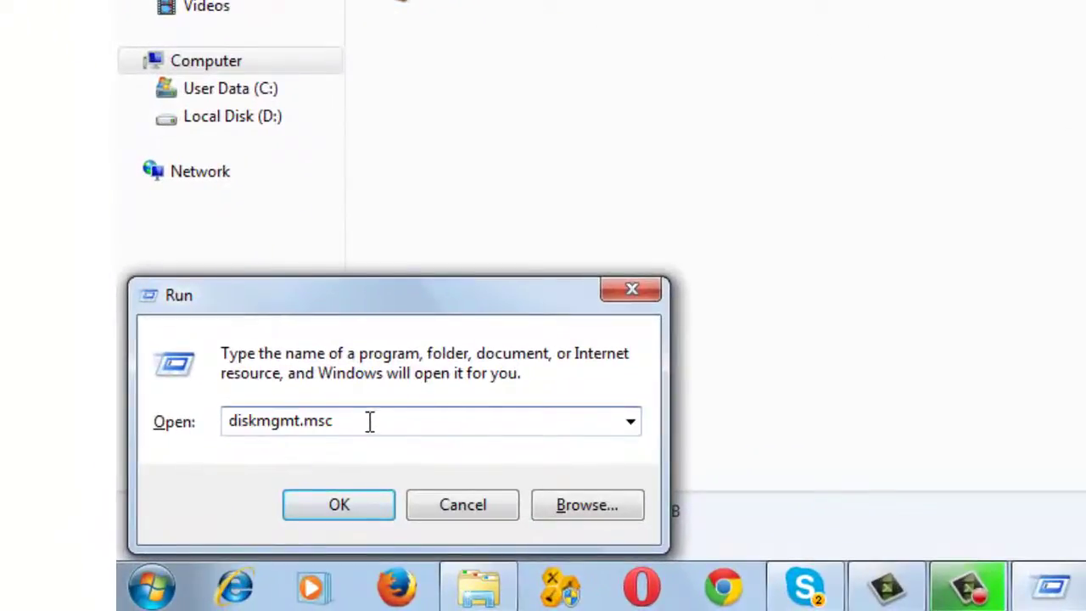
pyautogui.click(351, 502)
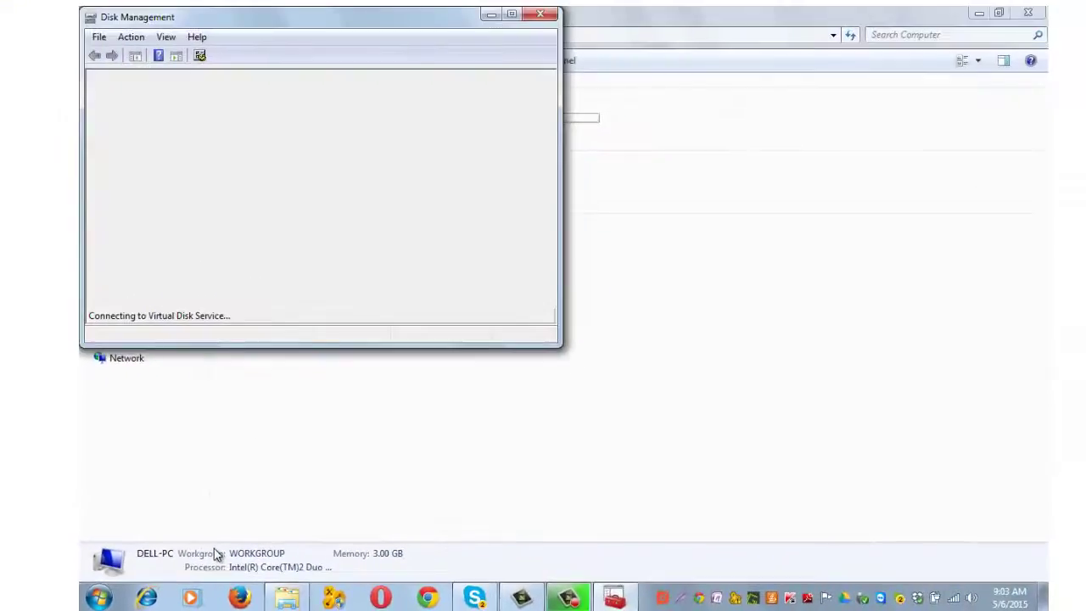
# Step: Maximize Disk Management and shrink D: by 10 GB to 34.71 GB
pyautogui.doubleClick(408, 17)
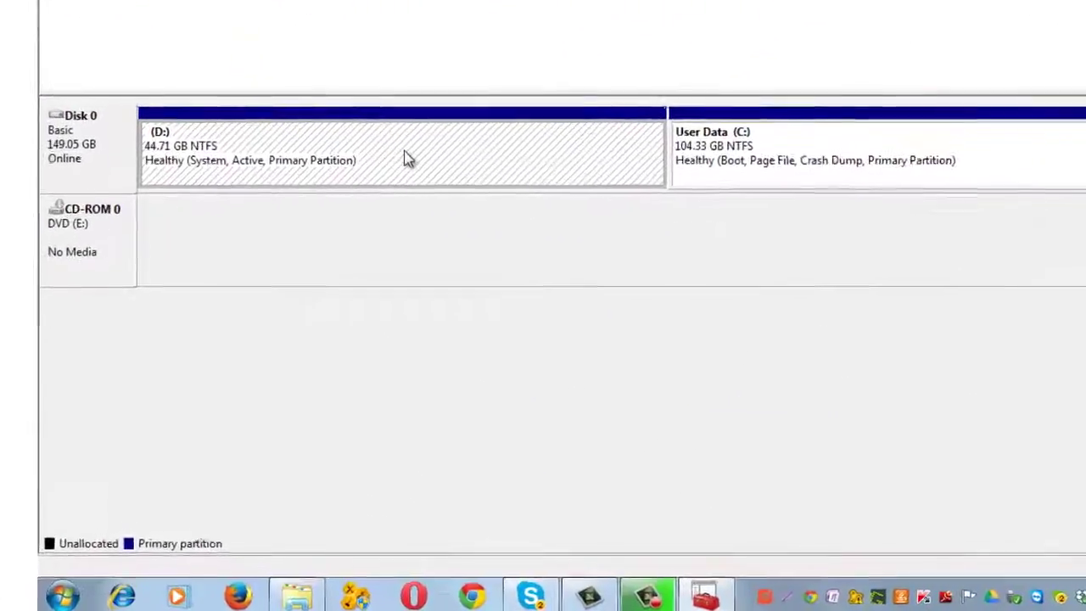
pyautogui.rightClick(439, 95)
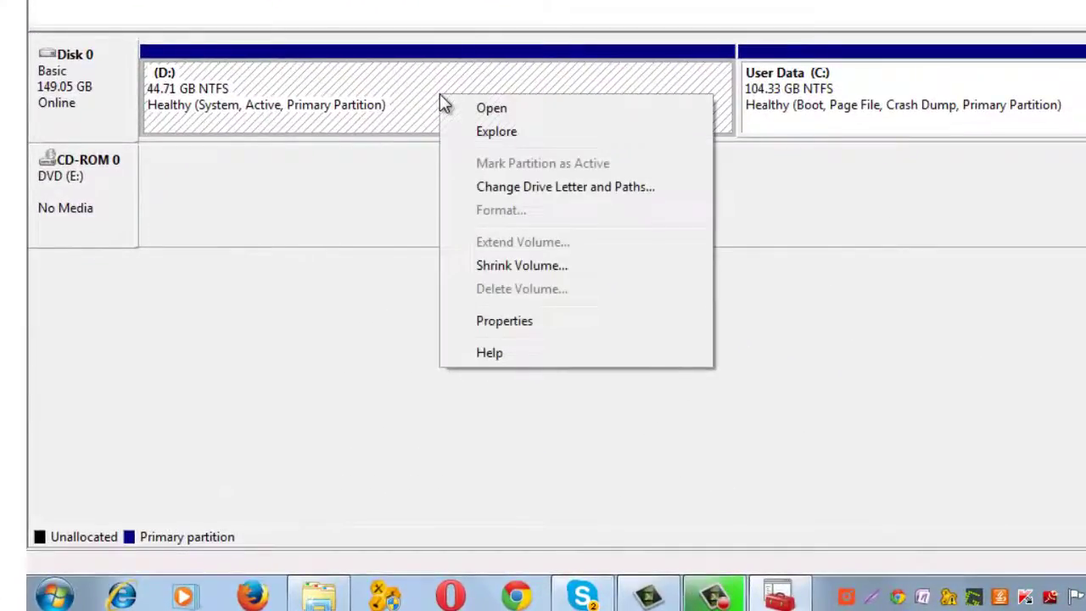
pyautogui.click(533, 266)
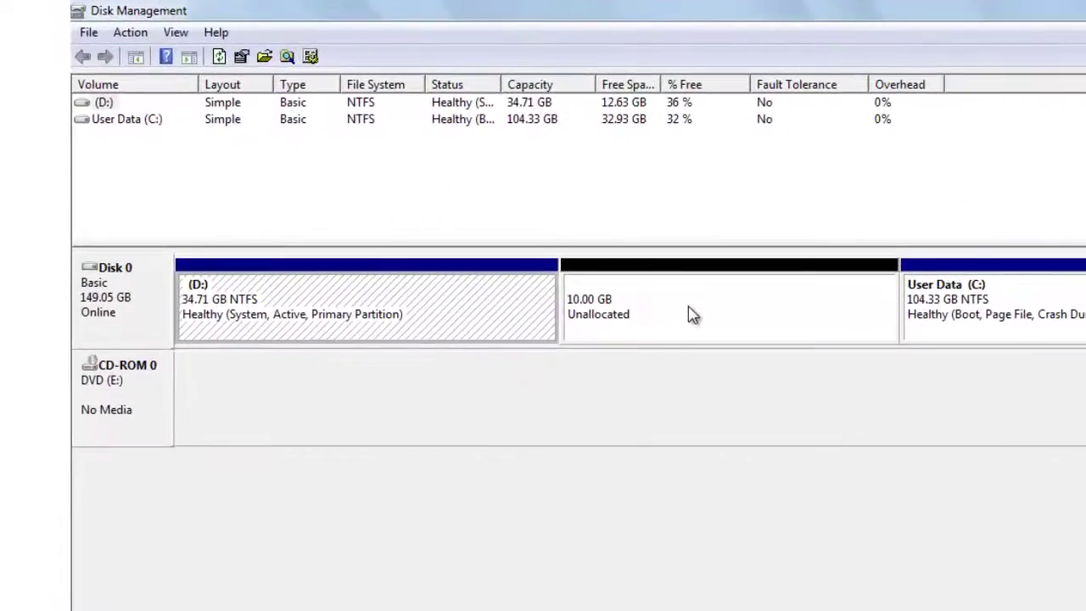
# Step: Start a 10240 MB New Simple Volume in the unallocated space with drive letter F
pyautogui.rightClick(669, 301)
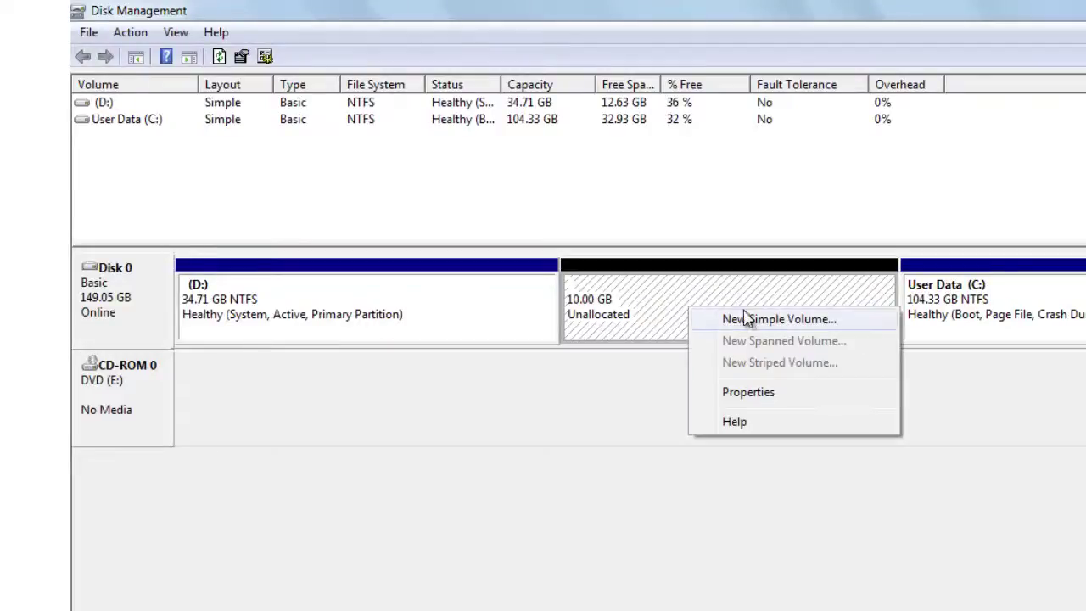
pyautogui.click(815, 326)
pyautogui.click(471, 458)
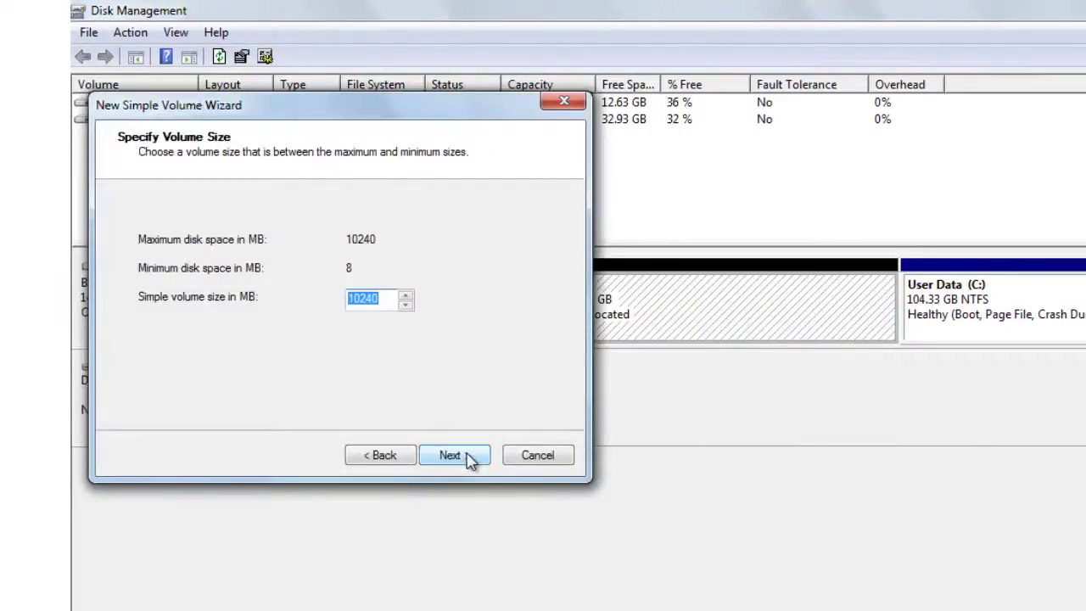
pyautogui.click(469, 458)
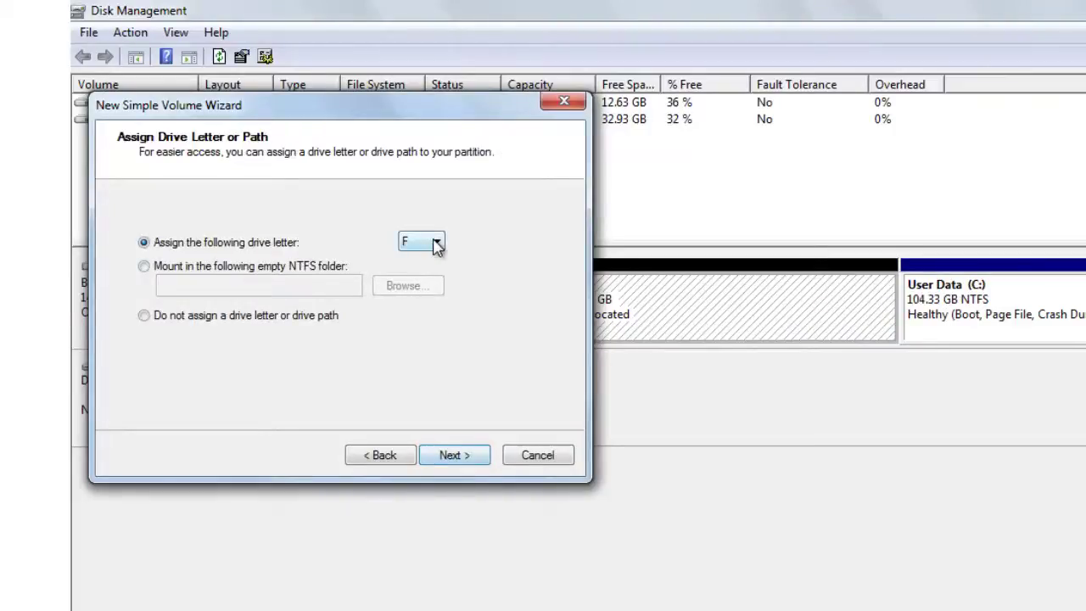
pyautogui.click(436, 245)
pyautogui.click(427, 289)
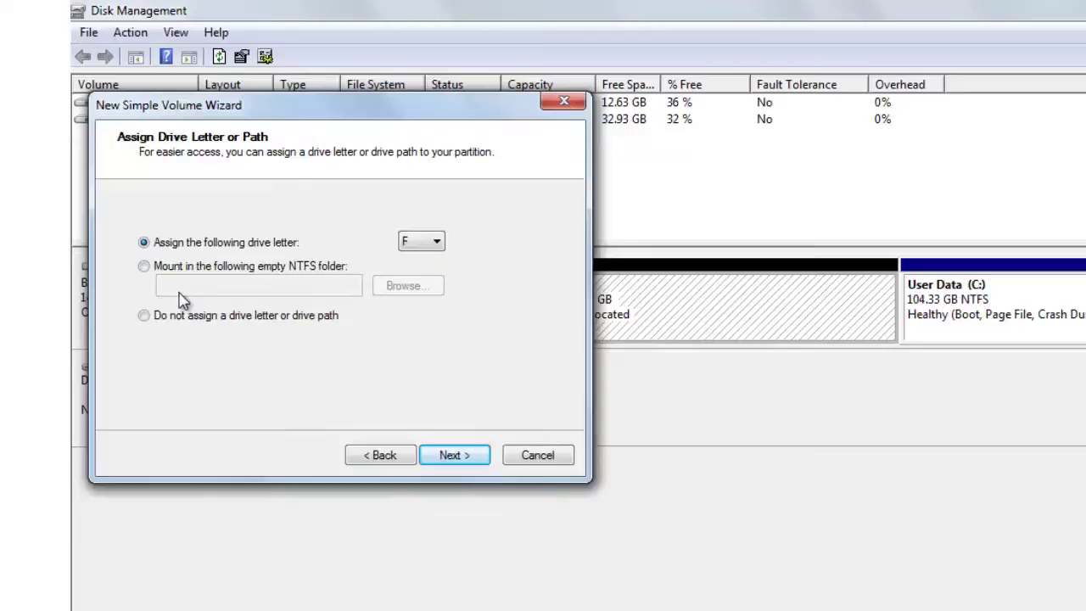
pyautogui.click(144, 267)
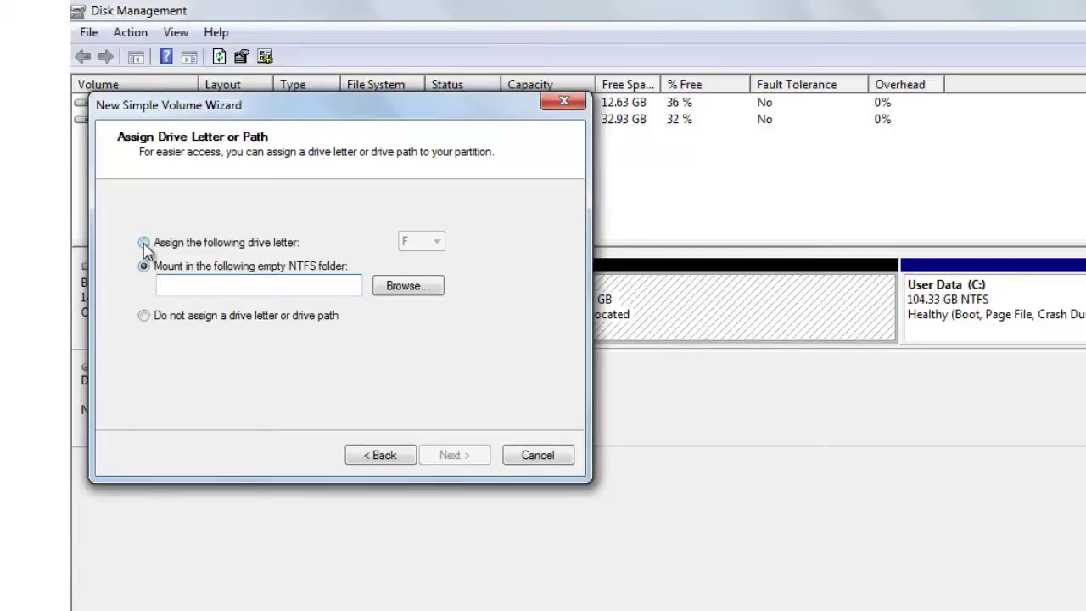
pyautogui.click(144, 243)
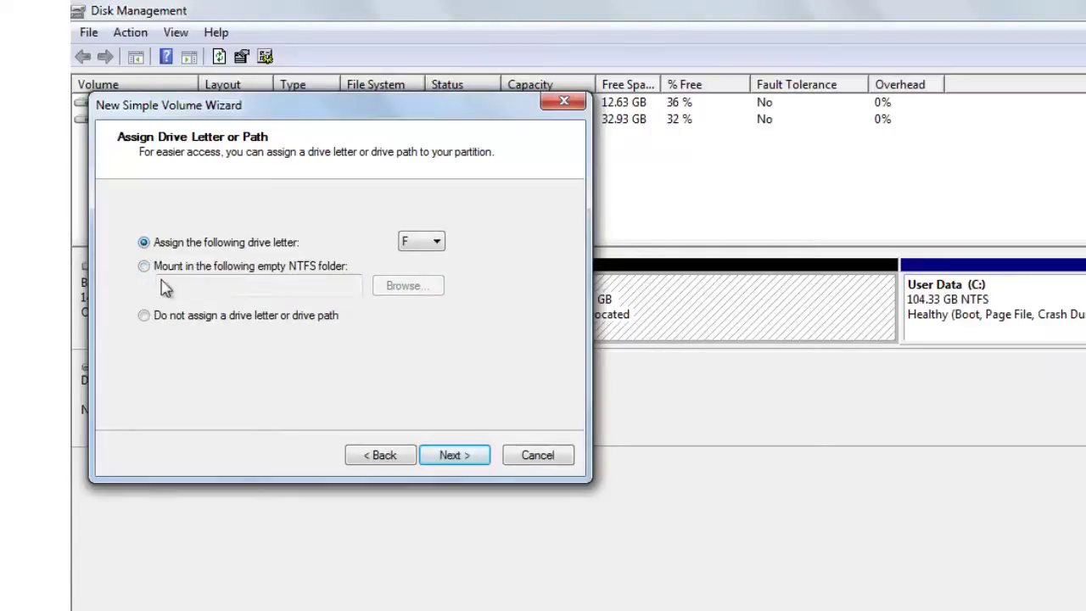
# Step: Keep NTFS as the file system and label the new volume 'harish local'
pyautogui.click(456, 457)
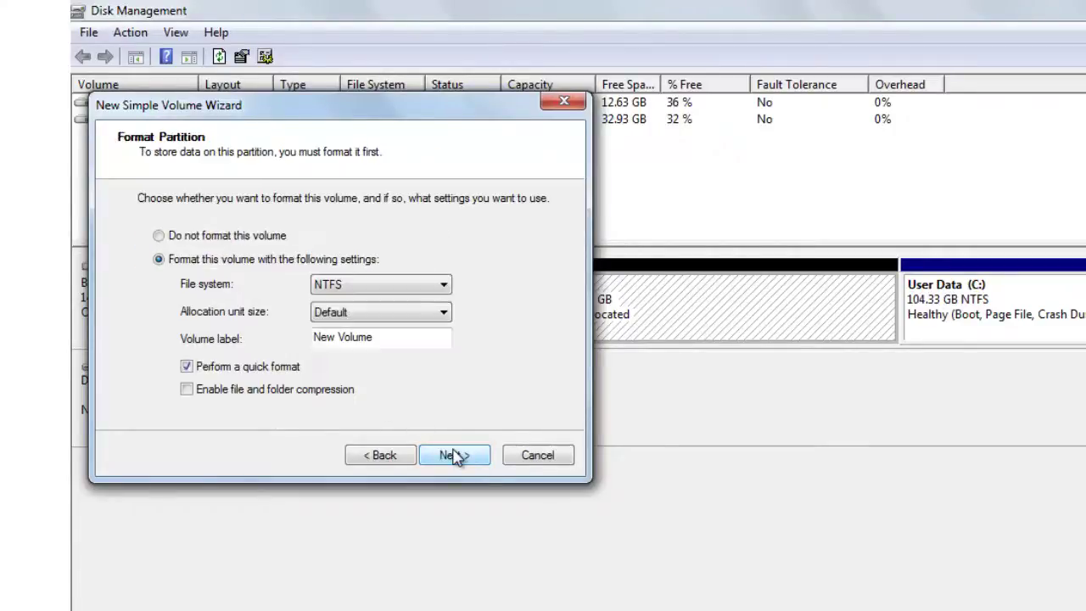
pyautogui.click(396, 292)
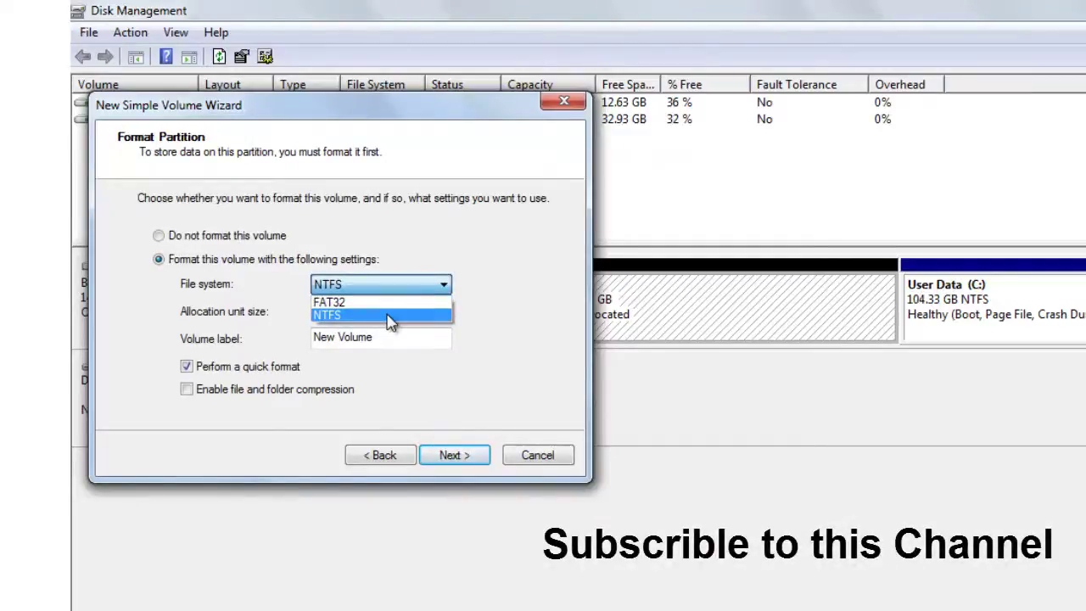
pyautogui.click(390, 315)
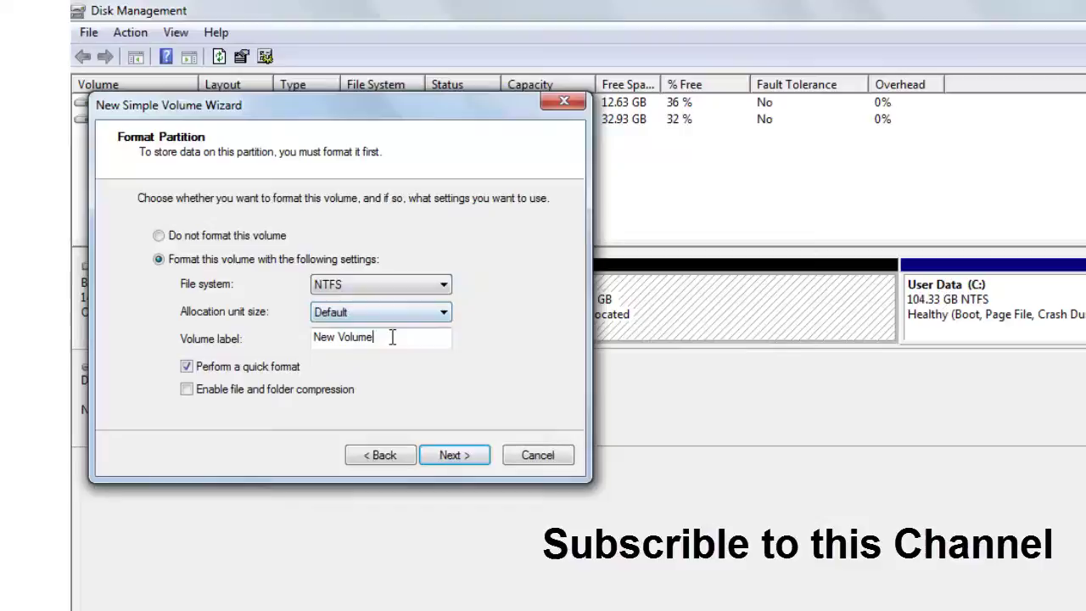
pyautogui.press('BackSpace')
pyautogui.press('BackSpace')
pyautogui.press('BackSpace')
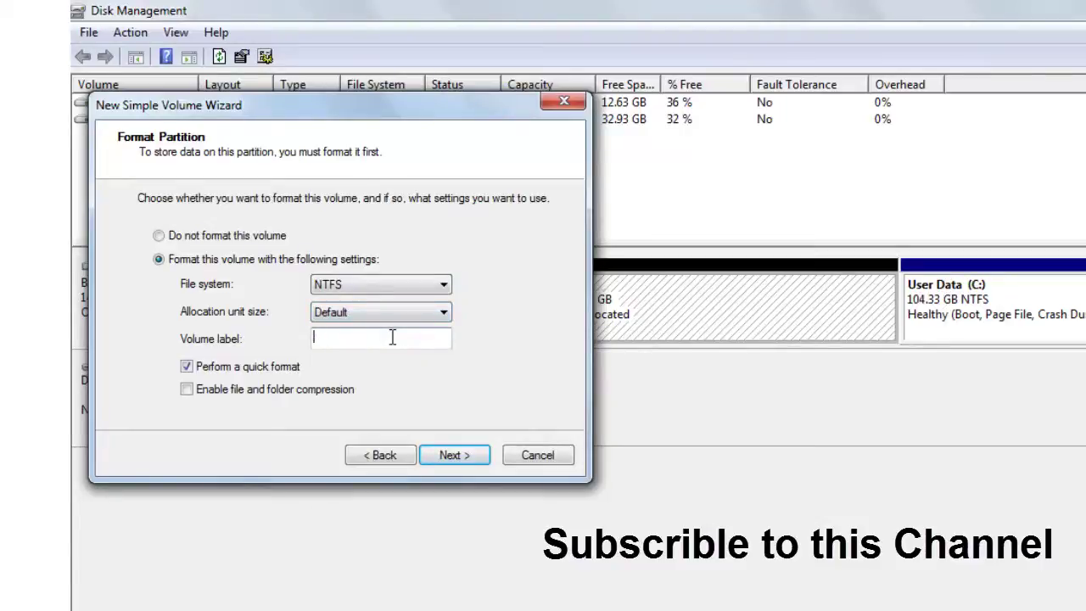
pyautogui.write('har')
pyautogui.write('ish loca')
pyautogui.write('l')
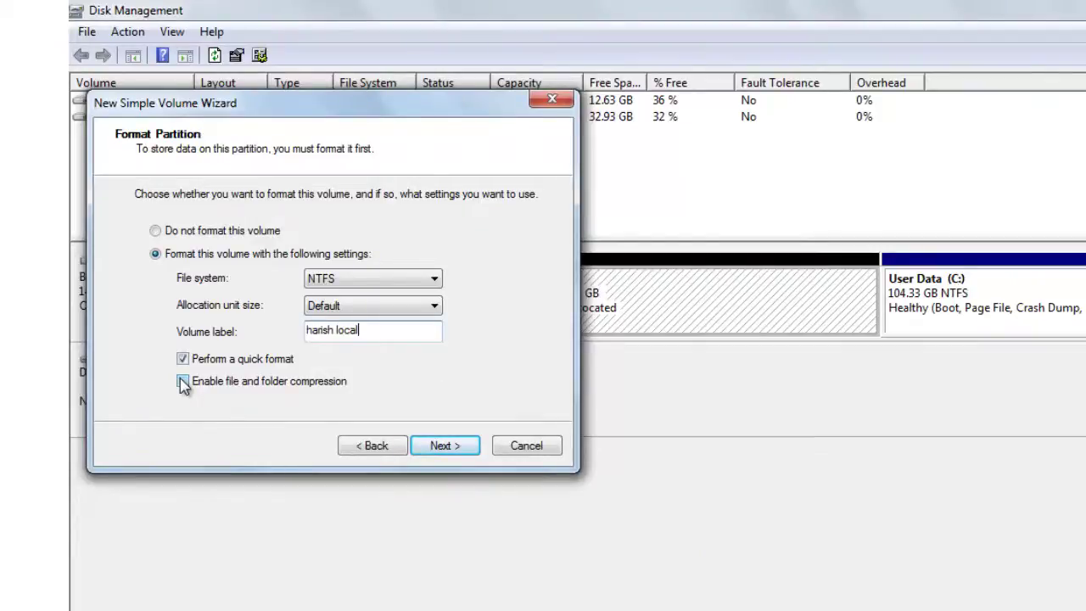
# Step: Enable file and folder compression and finish the New Simple Volume wizard
pyautogui.click(183, 383)
pyautogui.click(443, 449)
pyautogui.click(353, 358)
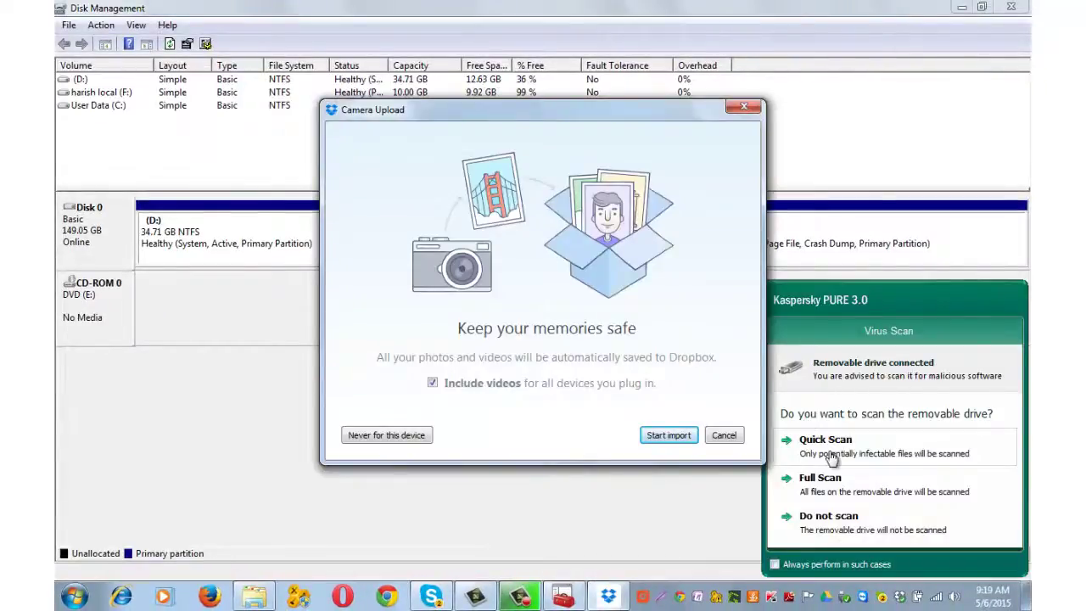
# Step: Start a Kaspersky quick scan, dismiss the photo import prompt, and minimize Disk Management
pyautogui.click(830, 457)
pyautogui.click(743, 106)
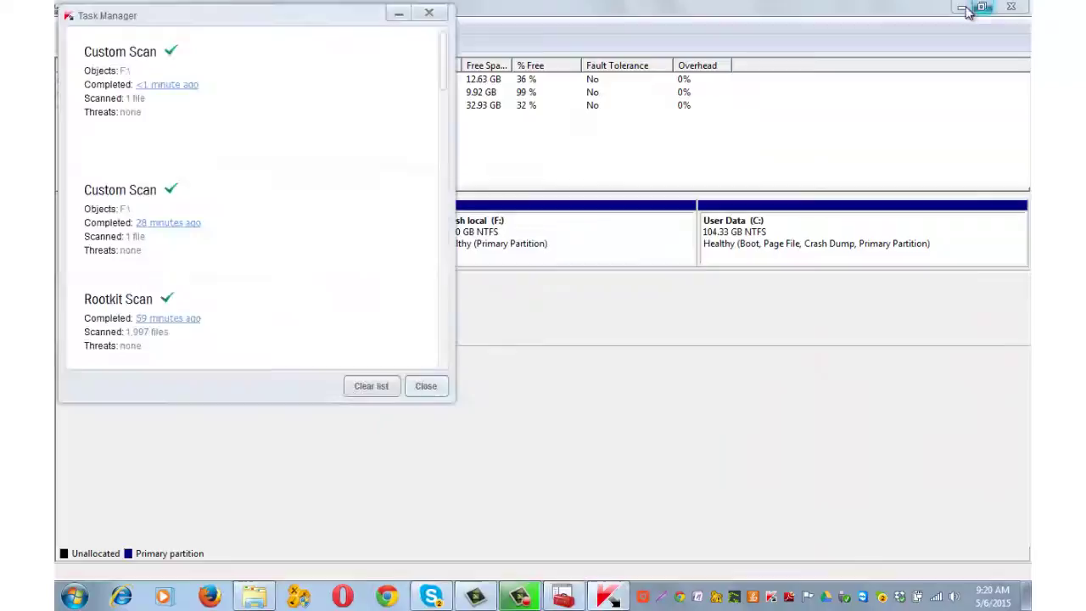
pyautogui.click(962, 7)
# Step: Close Task Manager and reopen Computer to see the 9.99 GB harish local (F:) drive
pyautogui.click(428, 13)
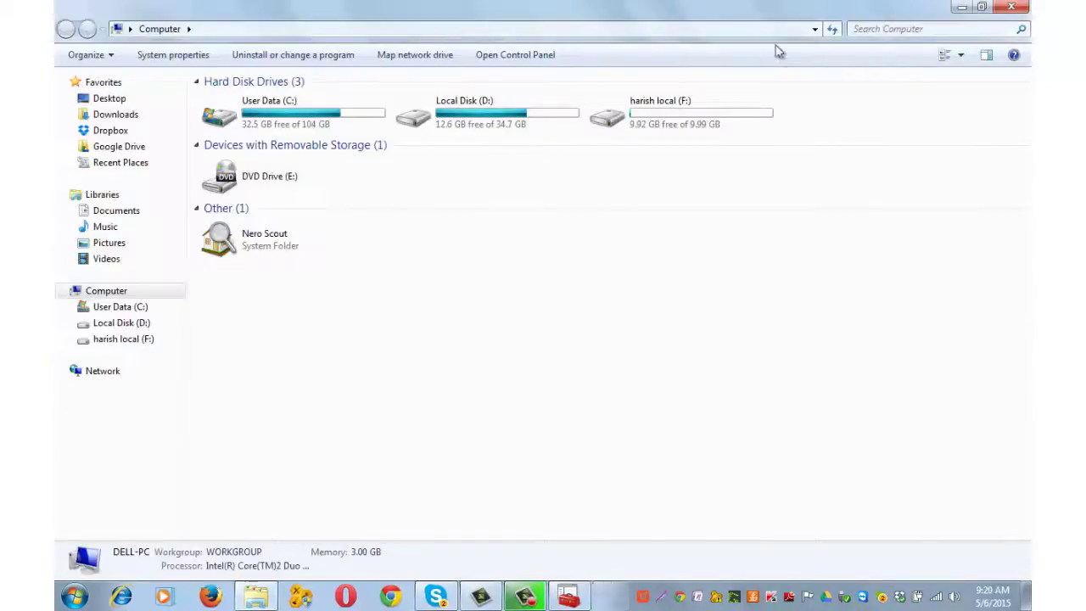
pyautogui.click(1011, 7)
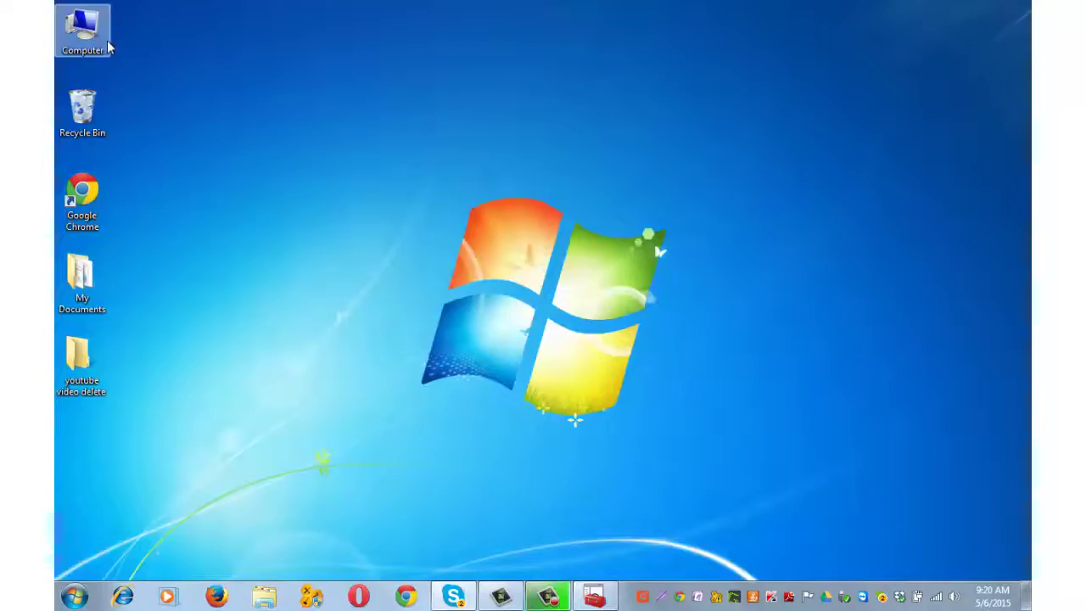
pyautogui.click(82, 42)
pyautogui.doubleClick(82, 42)
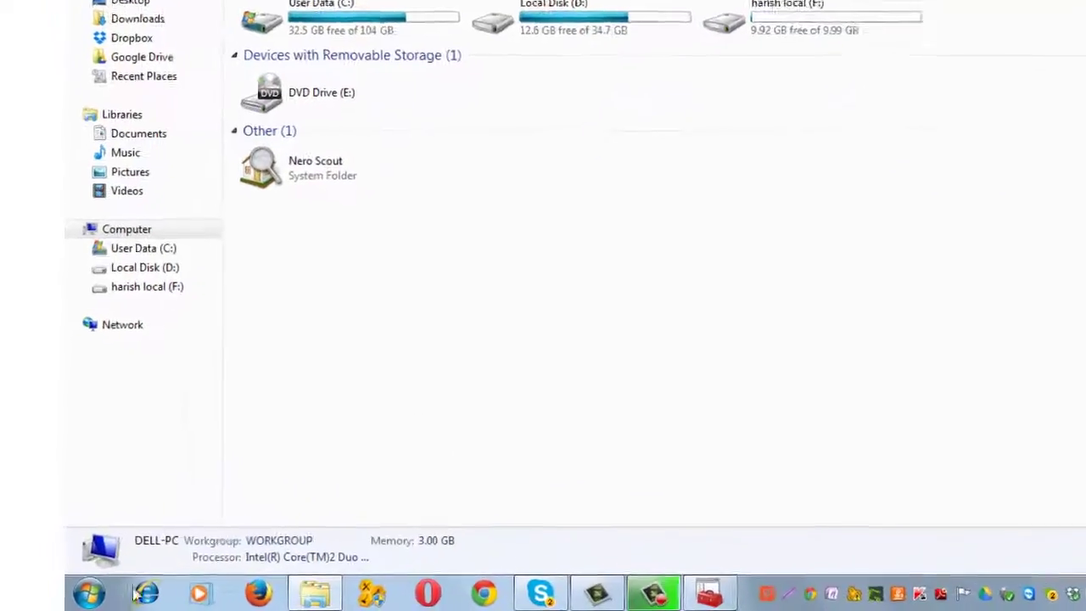
# Step: Show Disk 0's D:, F: and C: partitions in Computer Management's Disk Management
pyautogui.click(73, 598)
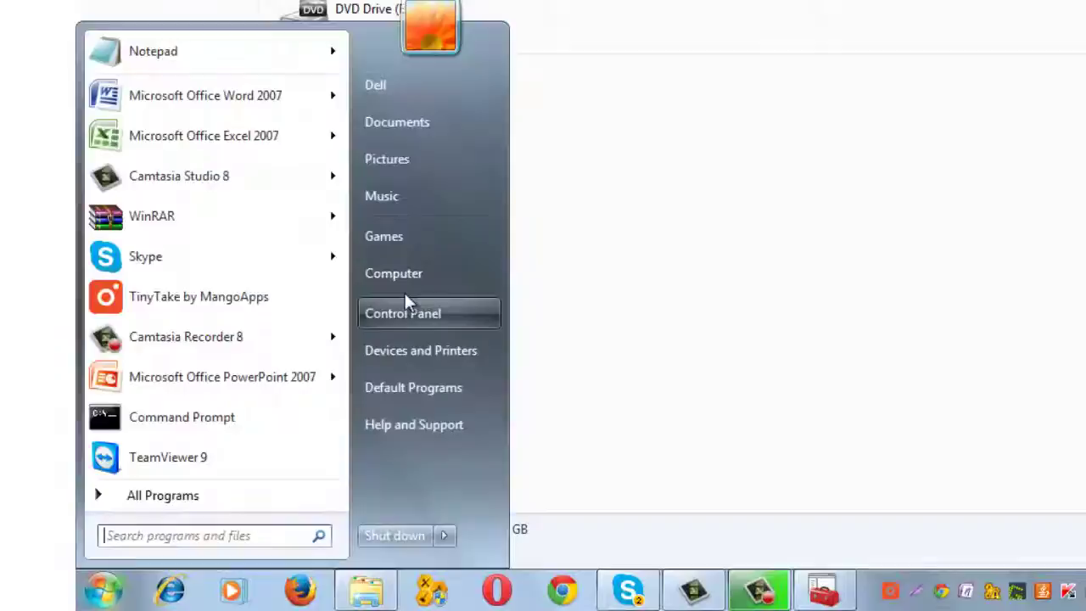
pyautogui.rightClick(443, 283)
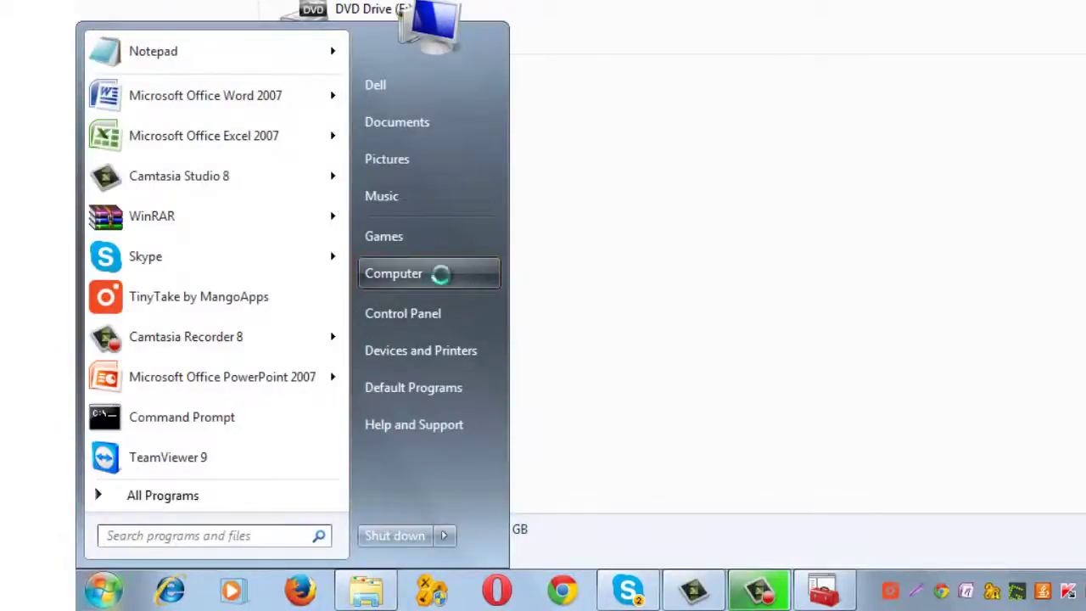
pyautogui.click(519, 373)
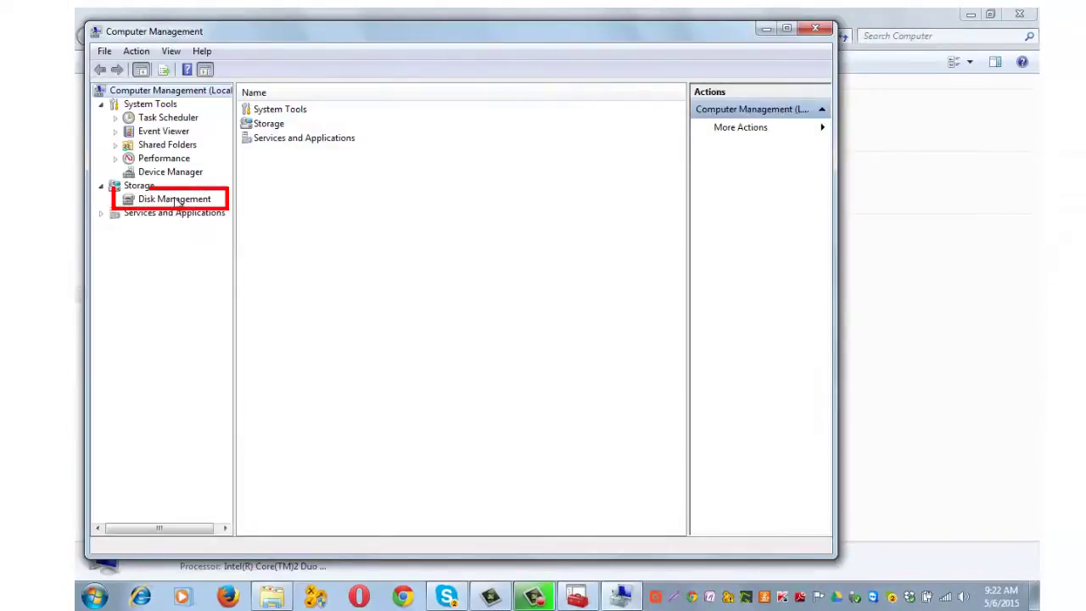
pyautogui.click(176, 199)
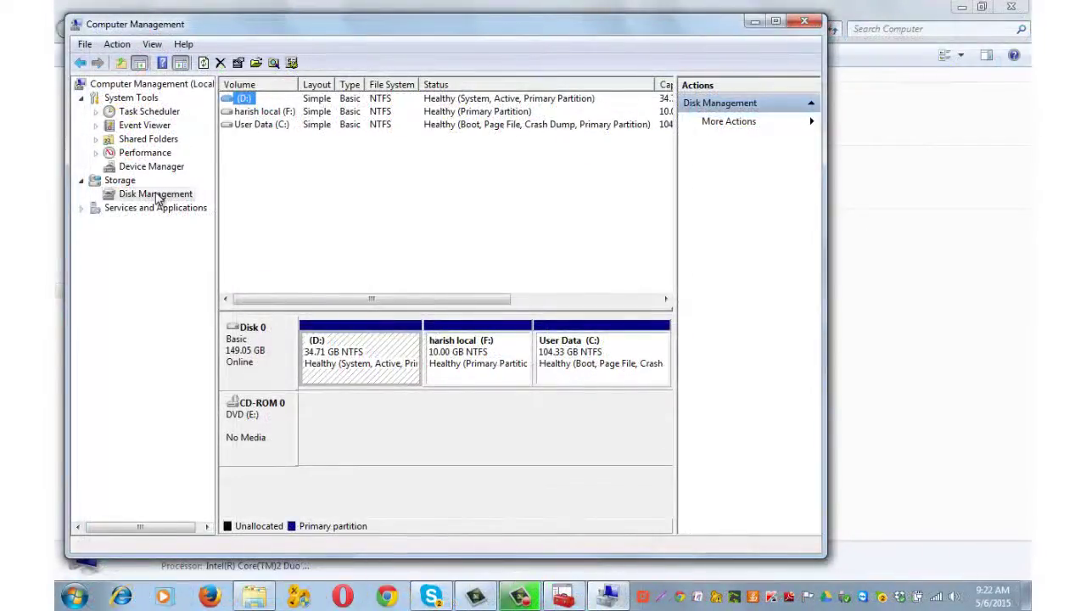
# Step: Launch standalone Disk Management via Run with diskmgmt.msc, then close it
pyautogui.press('super+r')
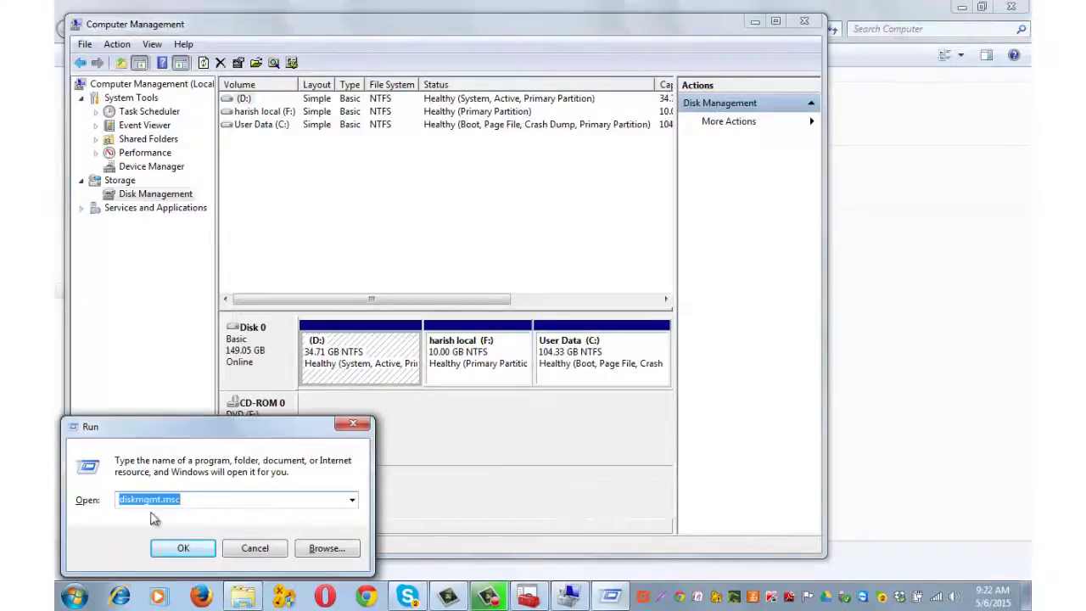
pyautogui.click(222, 503)
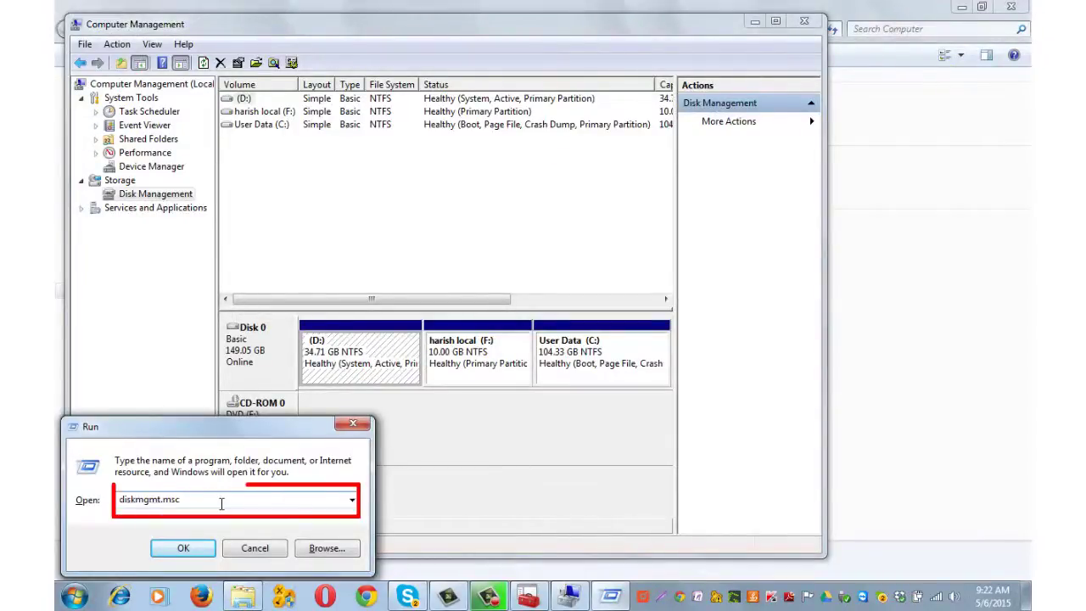
pyautogui.click(210, 546)
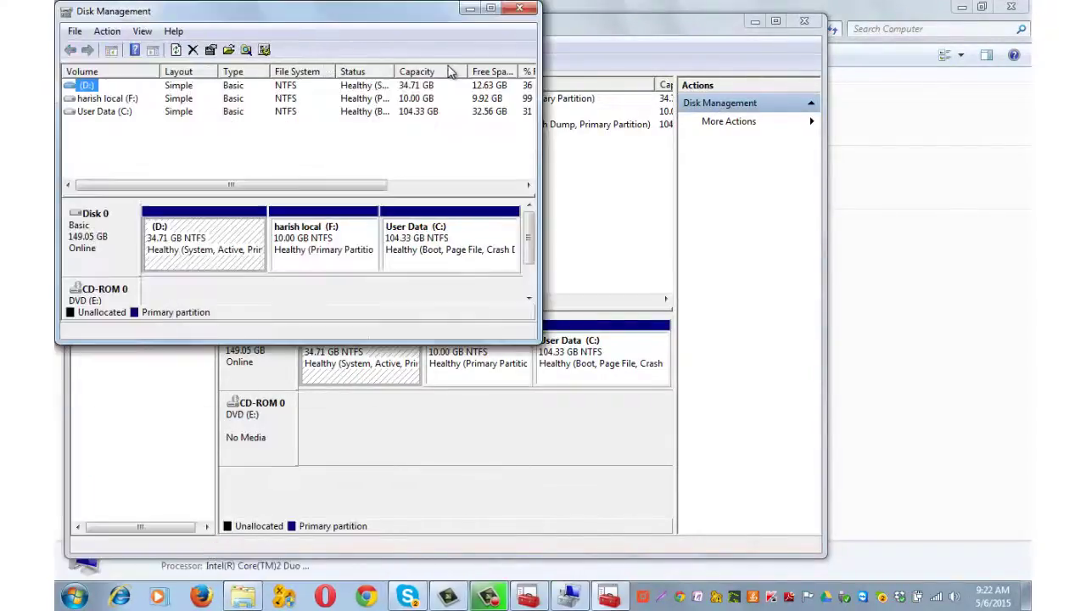
pyautogui.click(520, 8)
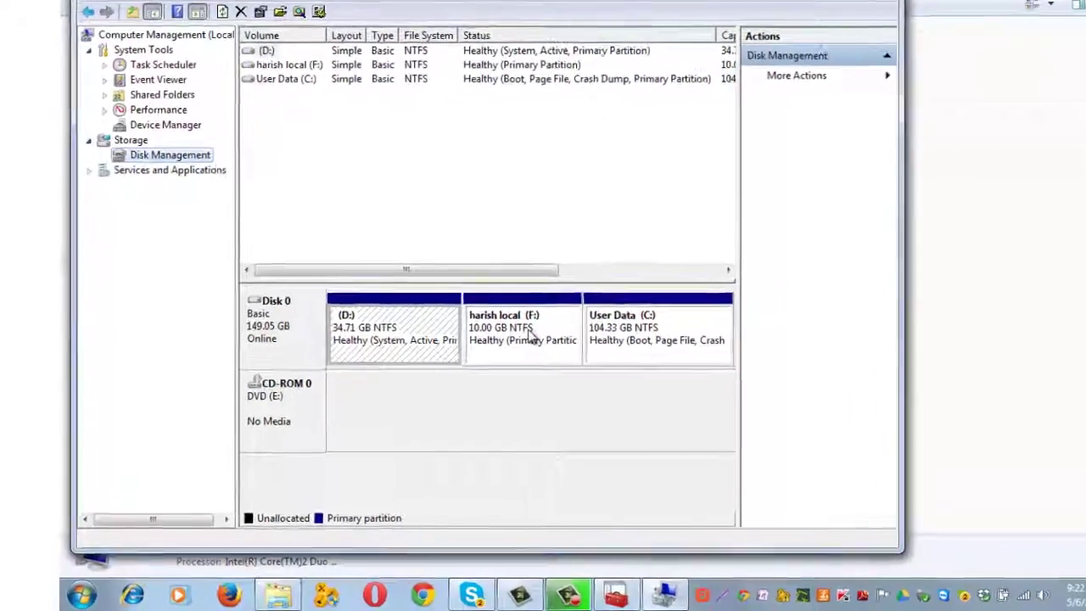
# Step: Delete the harish local (F:) volume, leaving 10 GB unallocated, then select D:
pyautogui.click(484, 357)
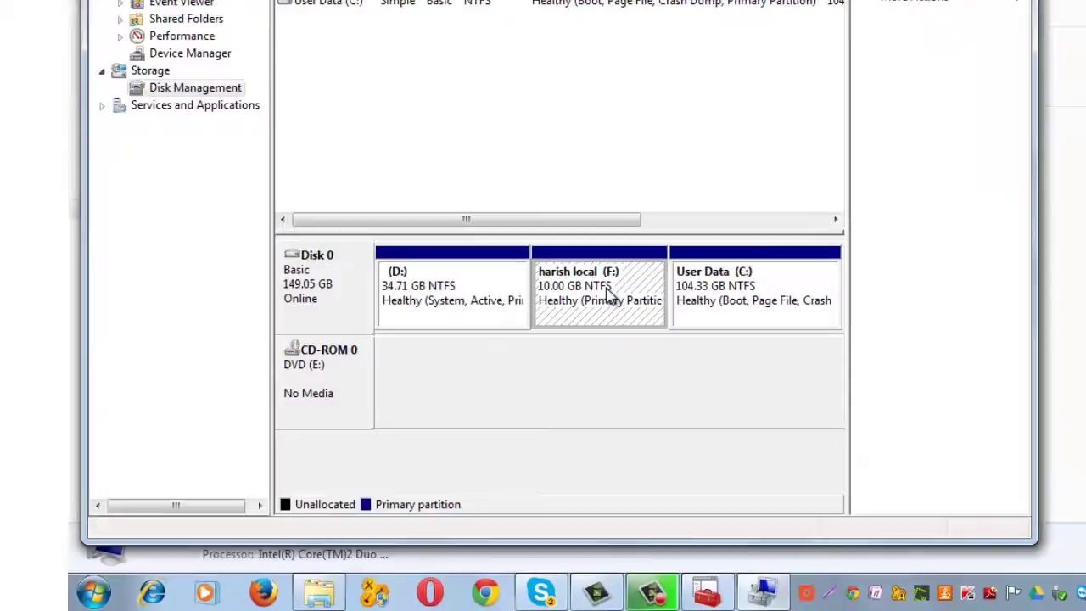
pyautogui.rightClick(607, 292)
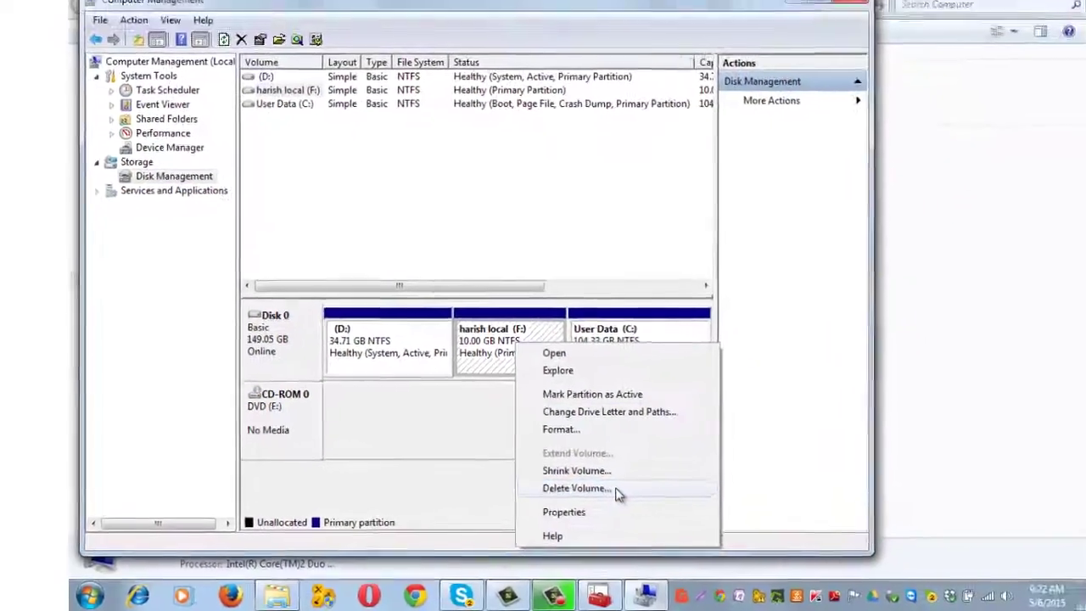
pyautogui.click(729, 469)
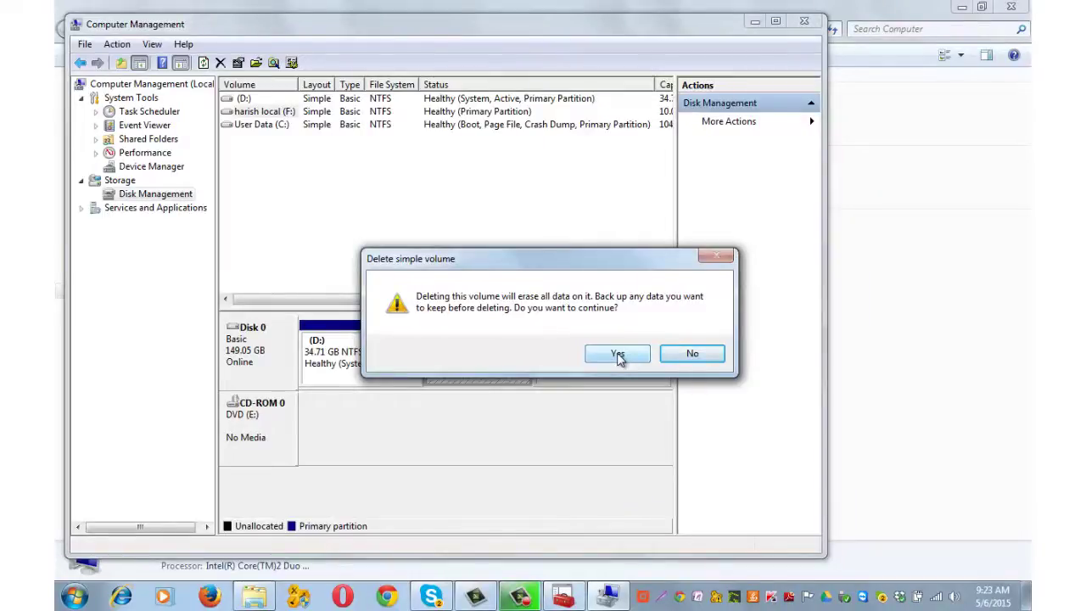
pyautogui.click(619, 354)
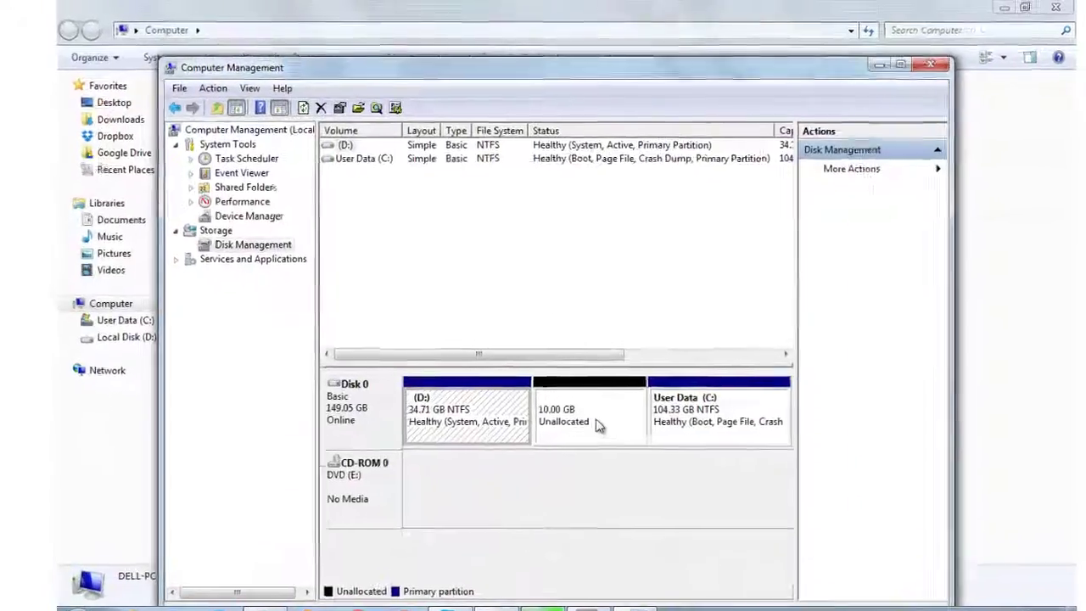
pyautogui.click(486, 367)
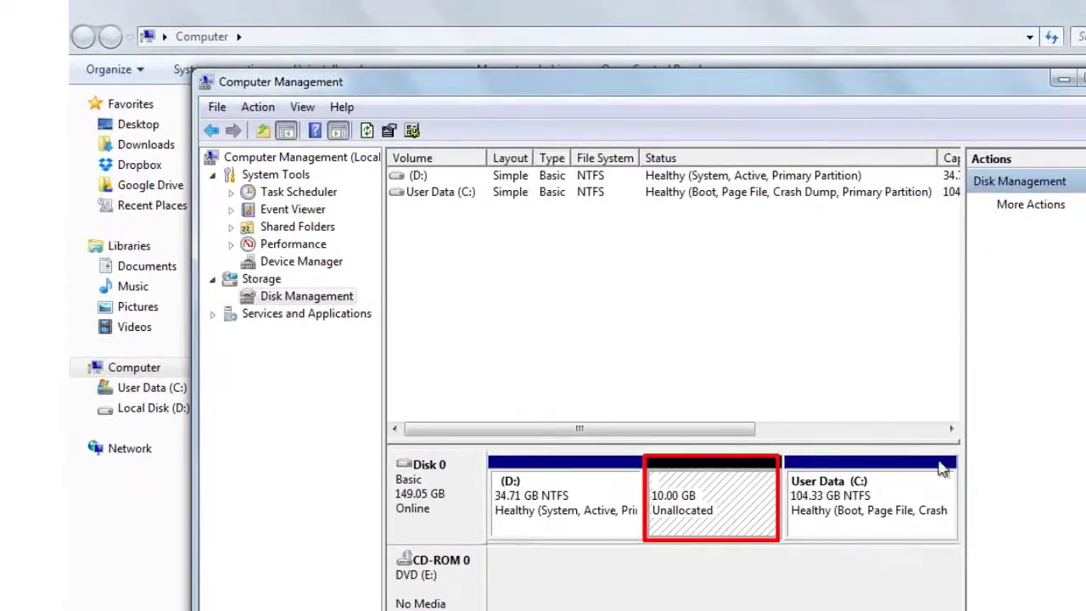
pyautogui.click(1064, 80)
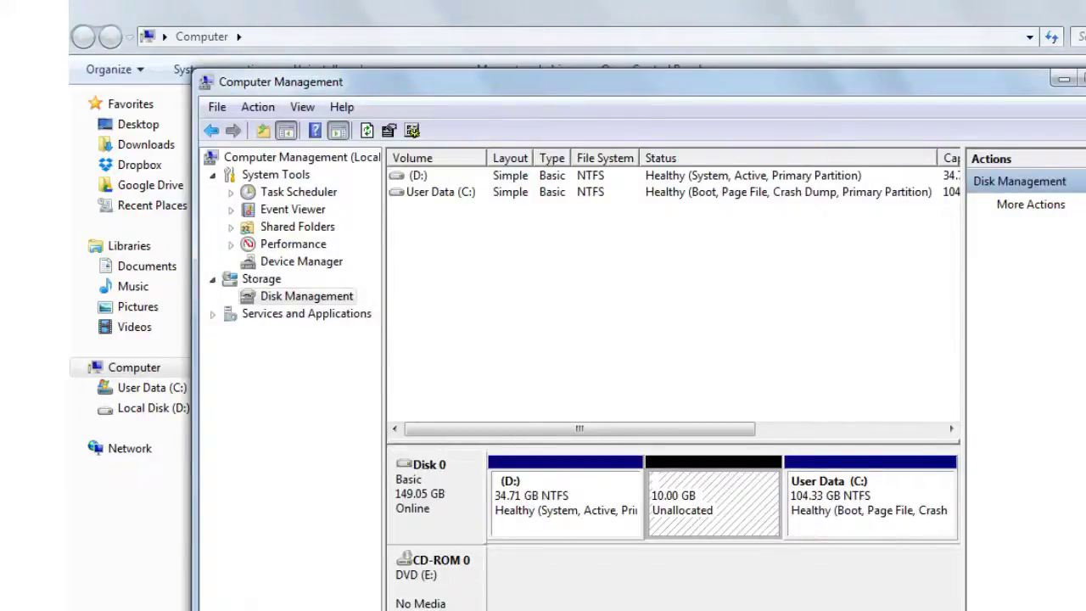
pyautogui.click(571, 517)
# Step: Extend D: with Disk 0's 10240 MB of unallocated space, back to 44.71 GB
pyautogui.rightClick(570, 515)
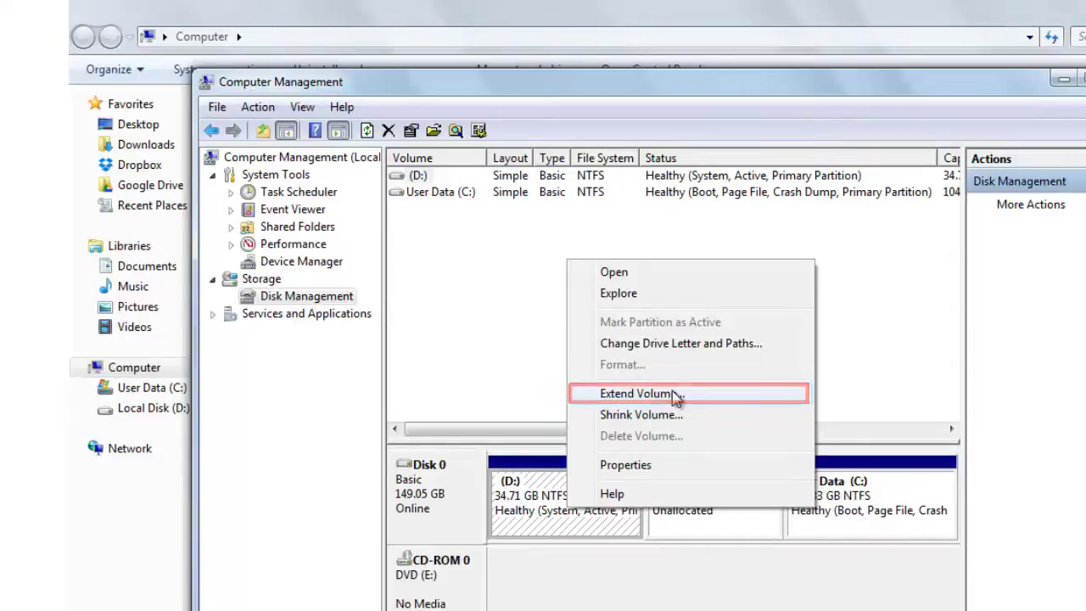
pyautogui.click(676, 395)
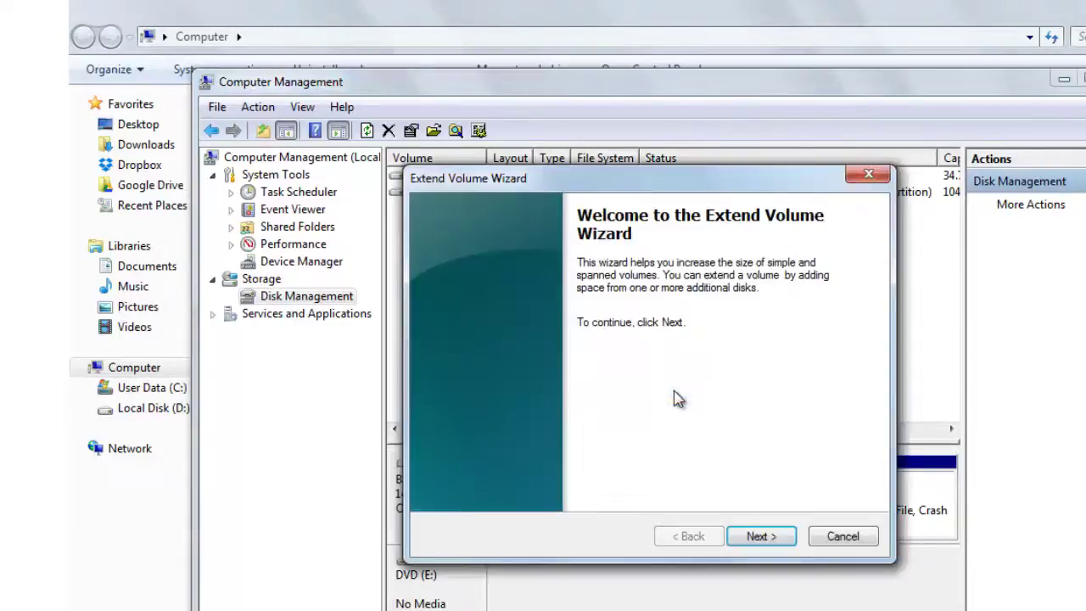
pyautogui.click(760, 536)
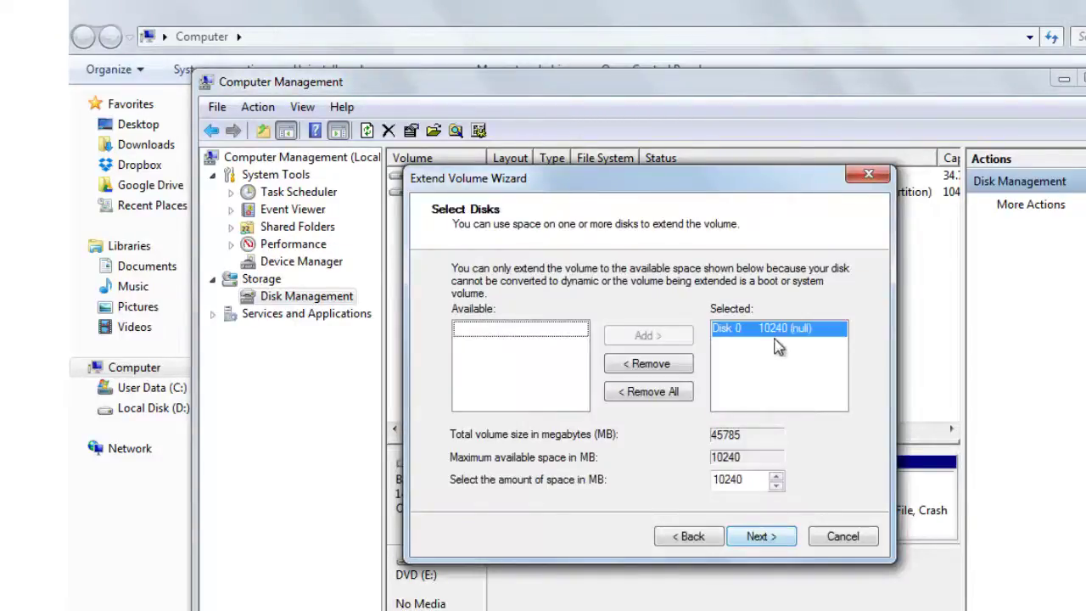
pyautogui.click(774, 332)
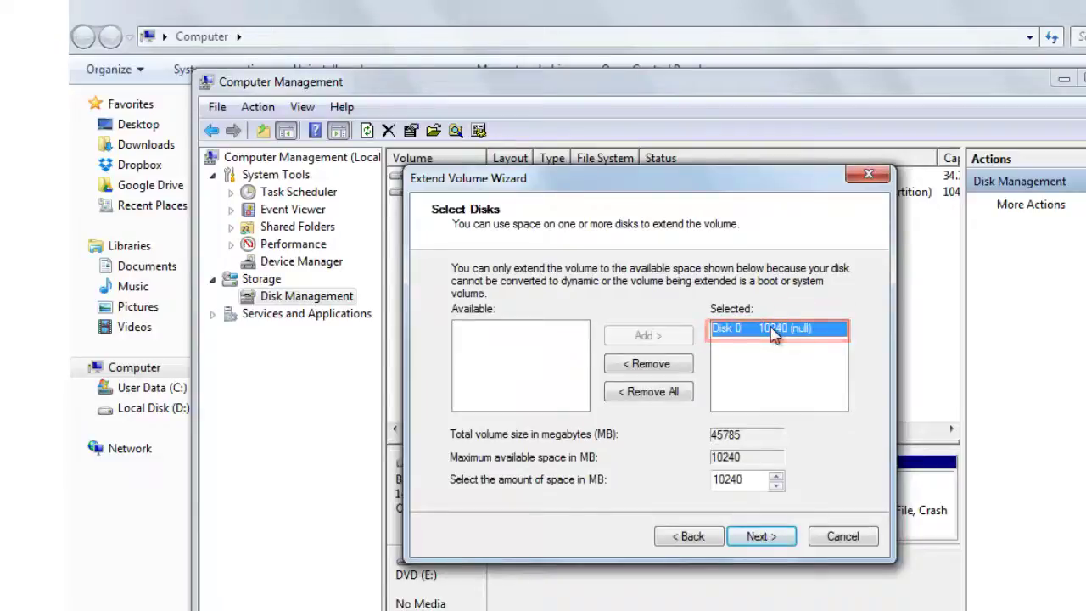
pyautogui.click(760, 536)
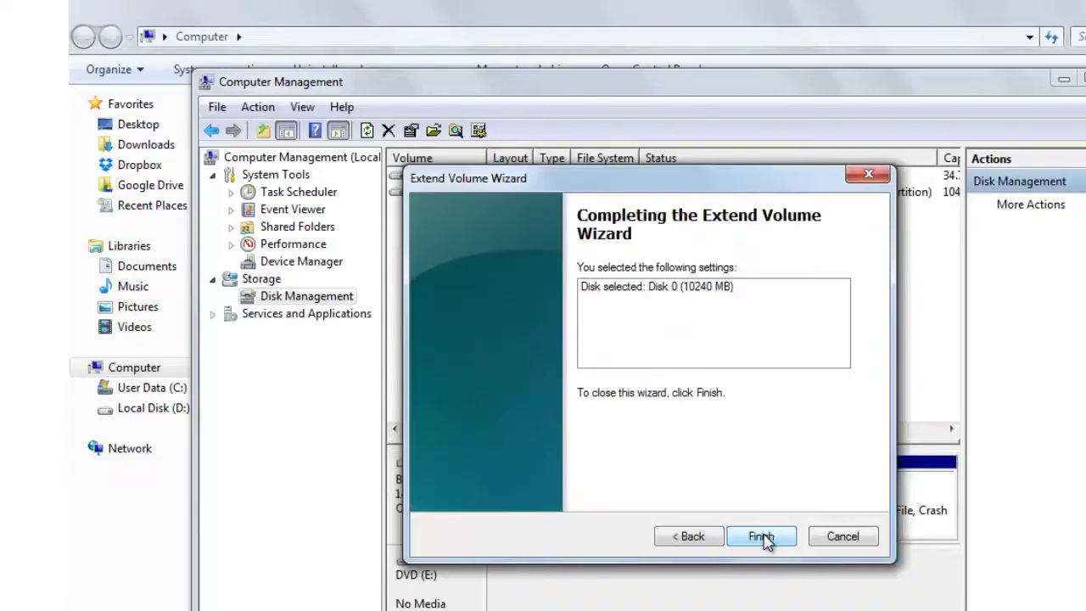
pyautogui.click(760, 537)
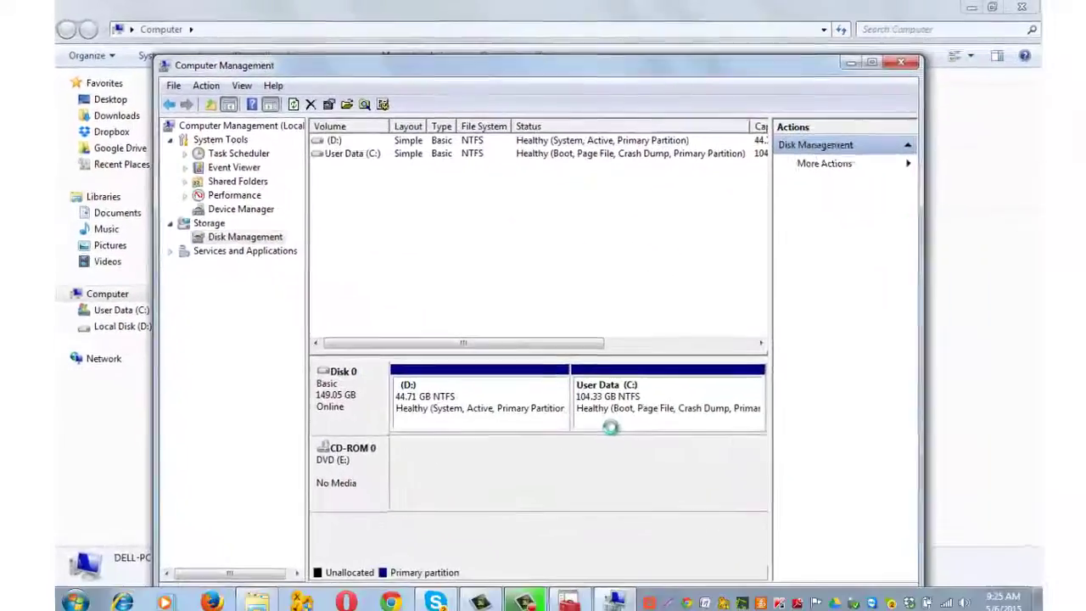
# Step: Minimize Computer Management and reopen Computer to confirm Local Disk D: shows 22.6 GB free of 44.7 GB
pyautogui.click(842, 61)
pyautogui.click(1014, 8)
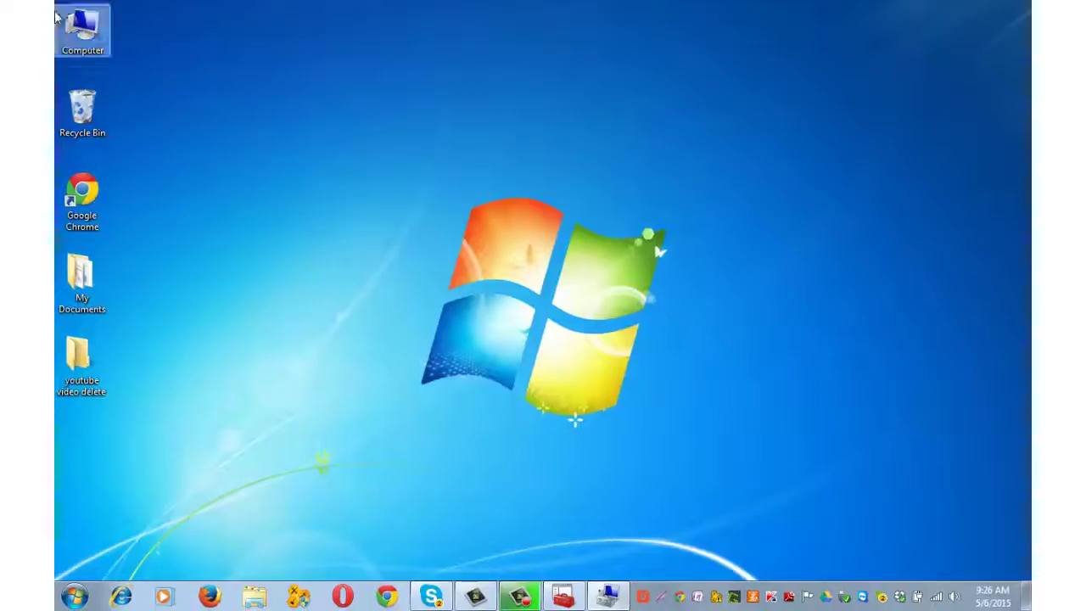
pyautogui.doubleClick(80, 24)
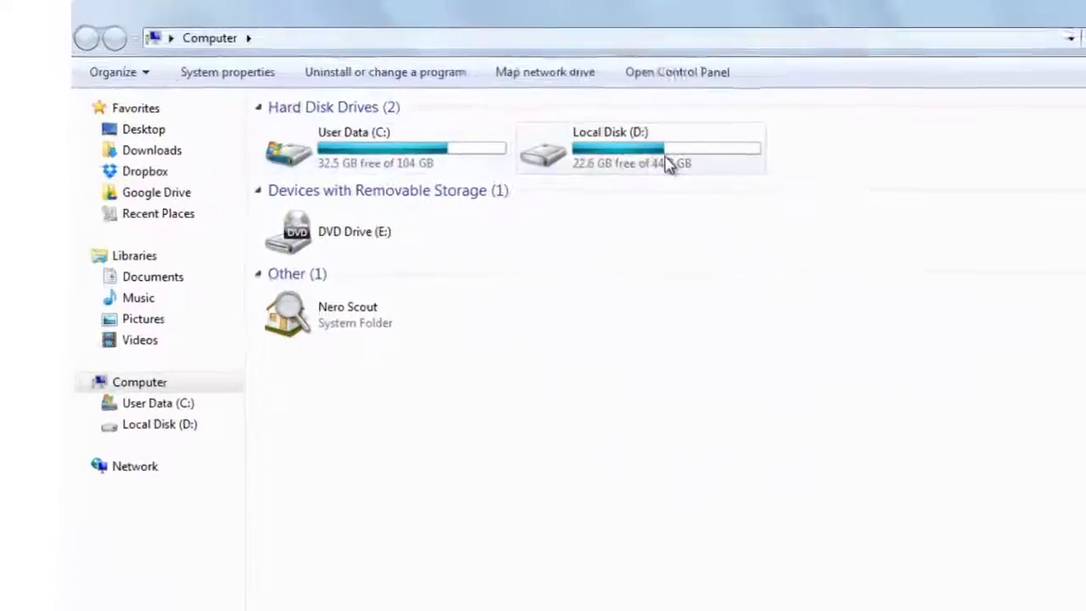